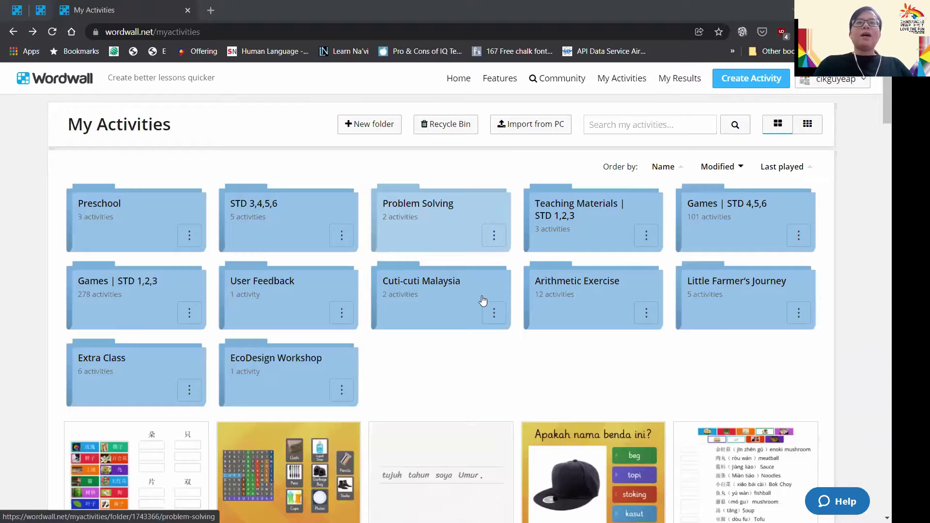
- Scroll down My Activities past the folders to the activity cards
{"action": "scroll", "coordinate": [482, 303], "scroll_direction": "down", "scroll_amount": 5}
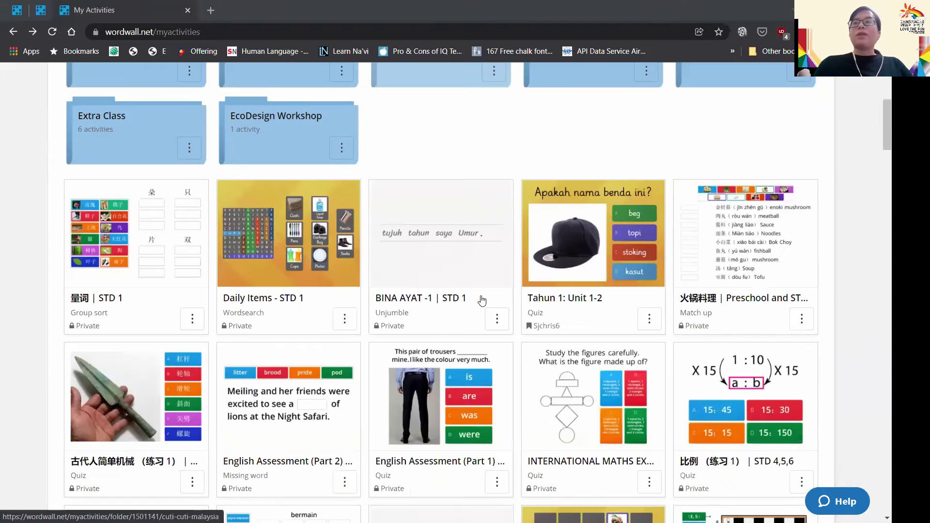
- Open Share for the BINA AYAT -1 | STD 1 card and review its age and subject tags
{"action": "left_click", "coordinate": [497, 322]}
{"action": "scroll", "coordinate": [503, 223], "scroll_direction": "down", "scroll_amount": 2}
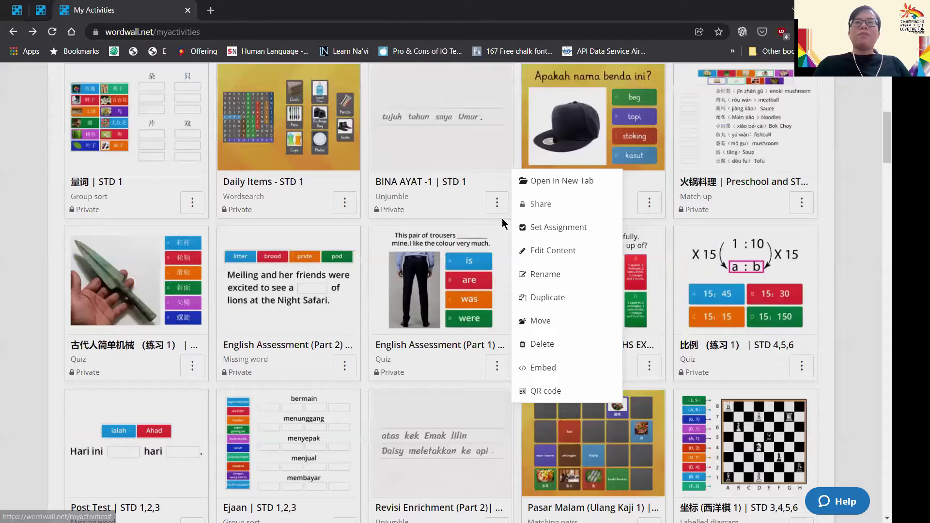
{"action": "scroll", "coordinate": [500, 206], "scroll_direction": "down", "scroll_amount": 1}
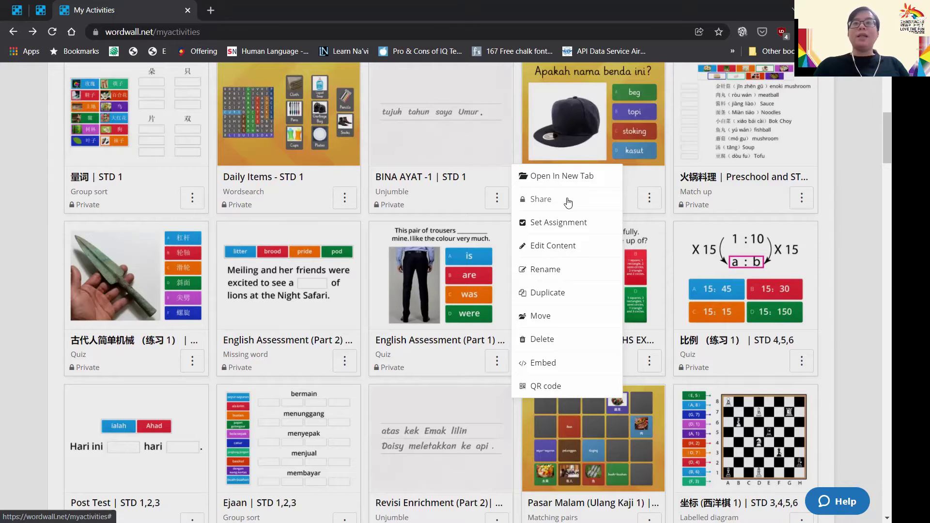
{"action": "left_click", "coordinate": [568, 203]}
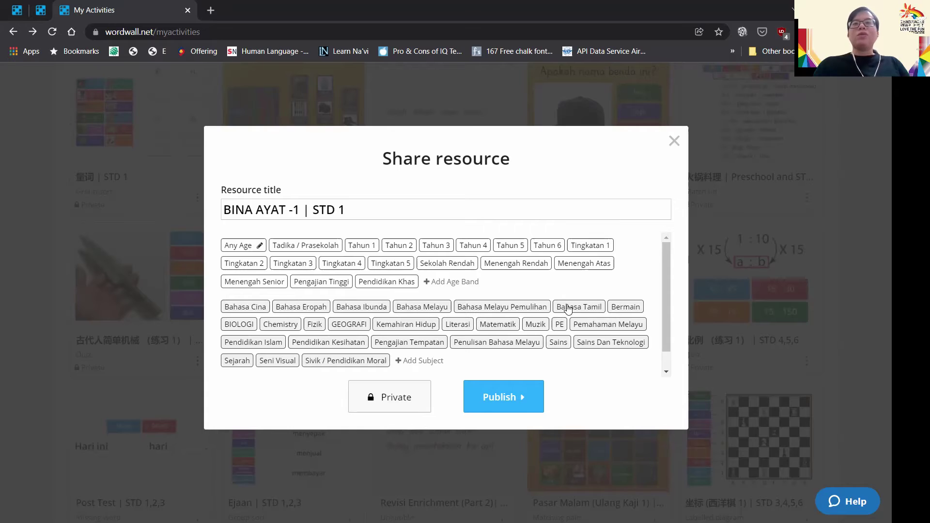
{"action": "scroll", "coordinate": [382, 285], "scroll_direction": "down", "scroll_amount": 1}
{"action": "scroll", "coordinate": [357, 280], "scroll_direction": "up", "scroll_amount": 1}
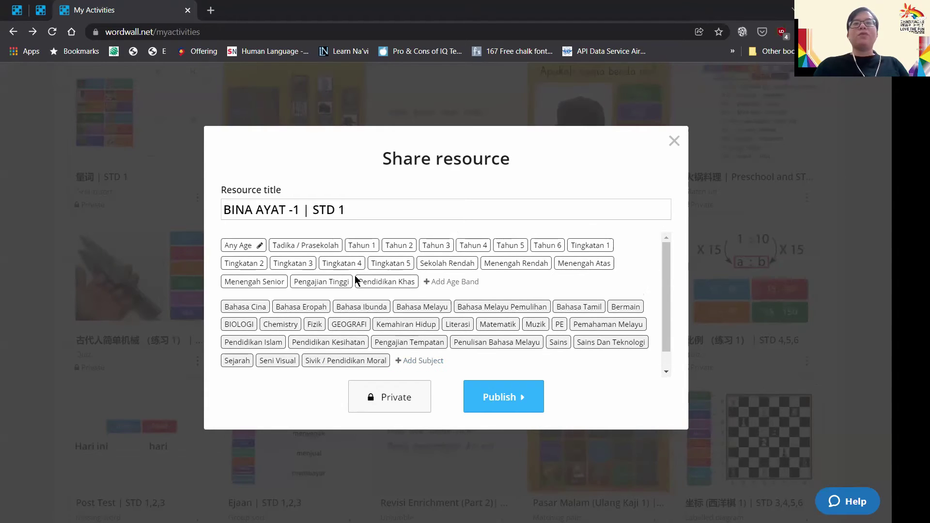
- Close the Share dialog and start Set Assignment for BINA AYAT -1 | STD 1
{"action": "left_click", "coordinate": [679, 140]}
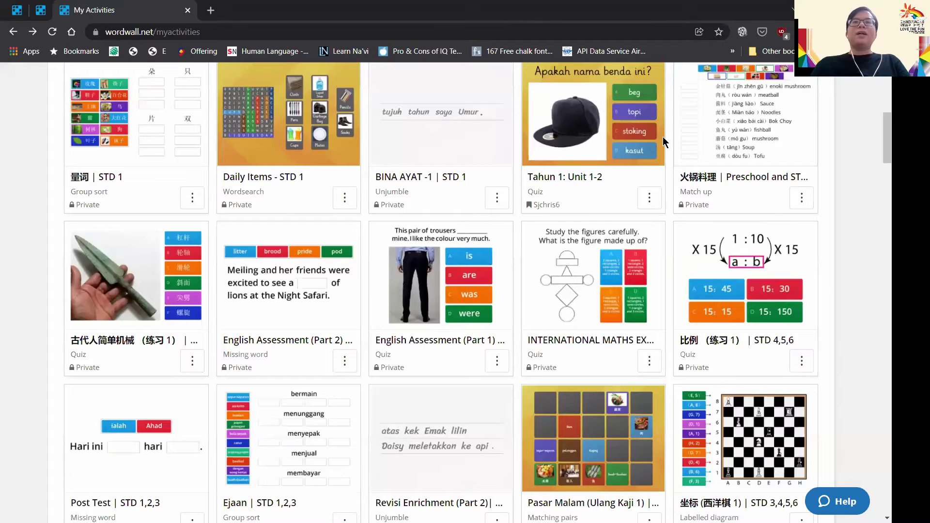
{"action": "left_click", "coordinate": [649, 197]}
{"action": "left_click", "coordinate": [497, 197]}
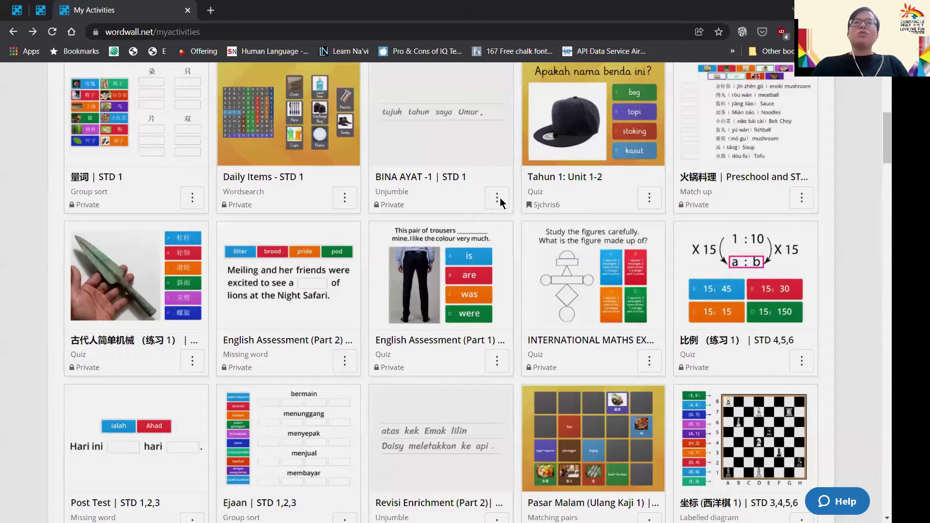
{"action": "left_click", "coordinate": [498, 198]}
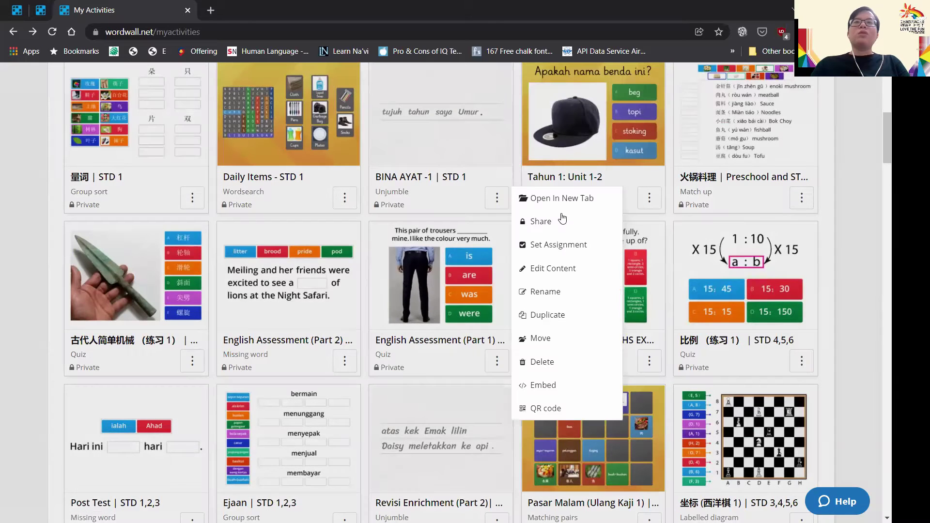
{"action": "left_click", "coordinate": [557, 245]}
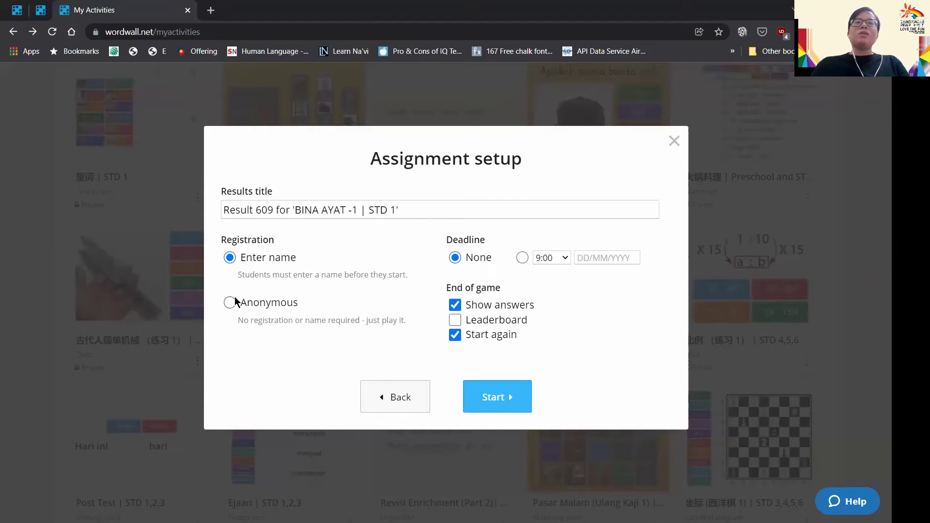
- Require name entry and enable show answers, leaderboard and start again
{"action": "left_click", "coordinate": [265, 304]}
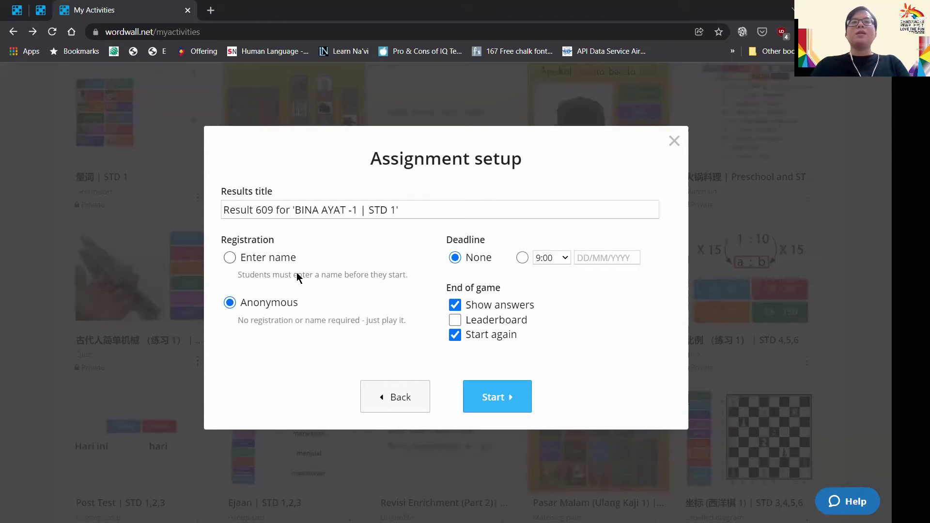
{"action": "left_click", "coordinate": [231, 258]}
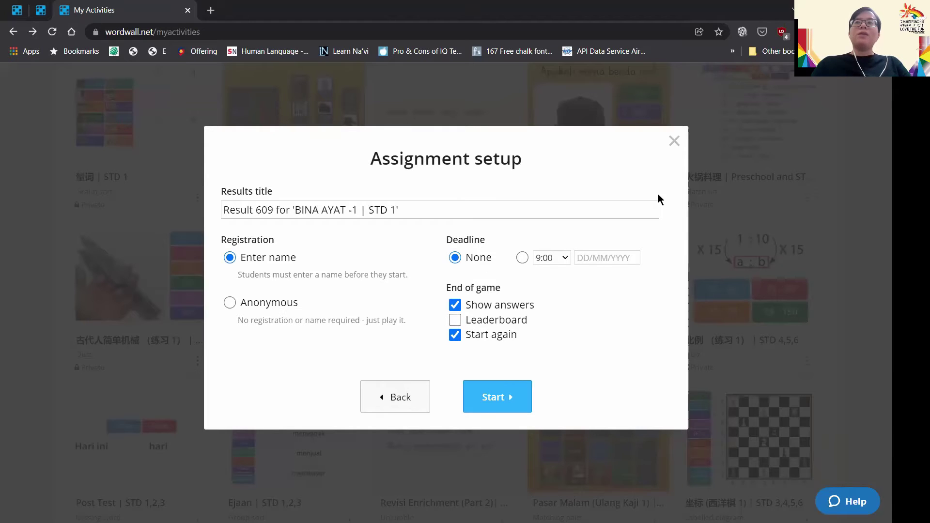
{"action": "left_click", "coordinate": [455, 321]}
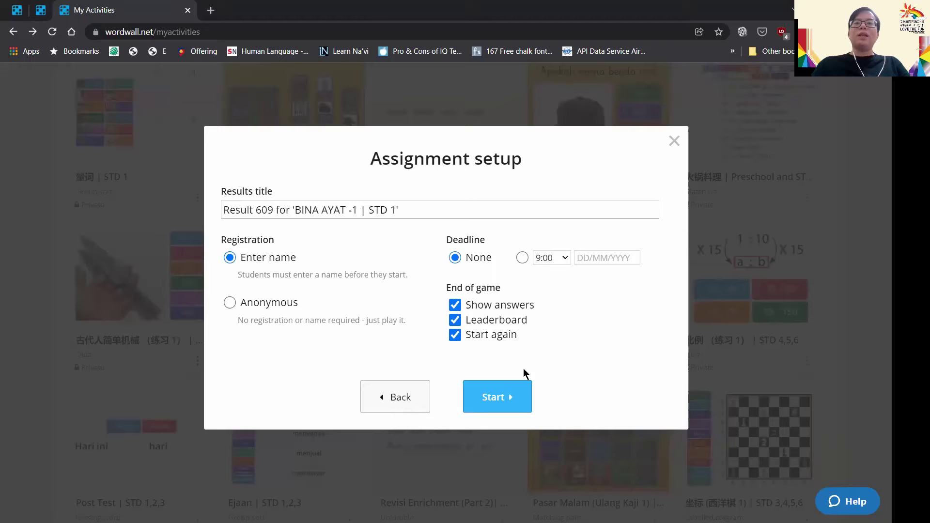
{"action": "left_click", "coordinate": [458, 337]}
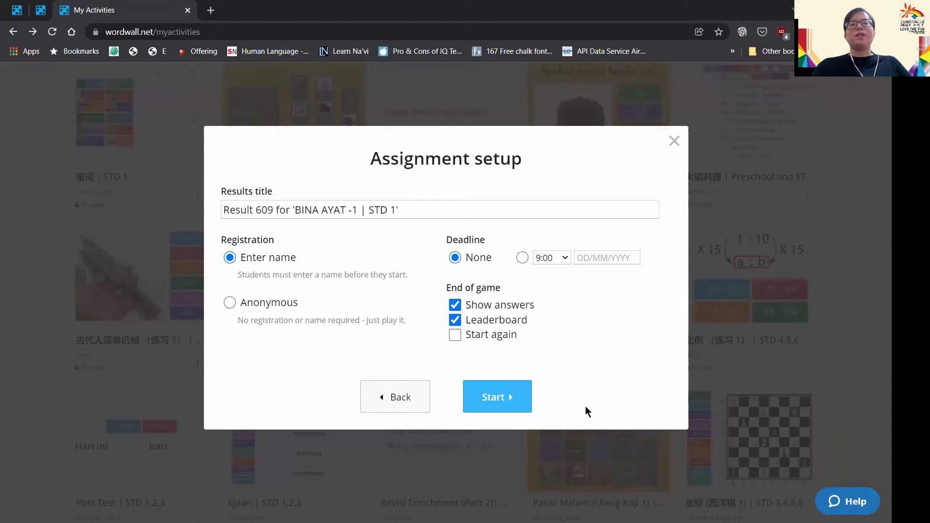
{"action": "left_click", "coordinate": [457, 334]}
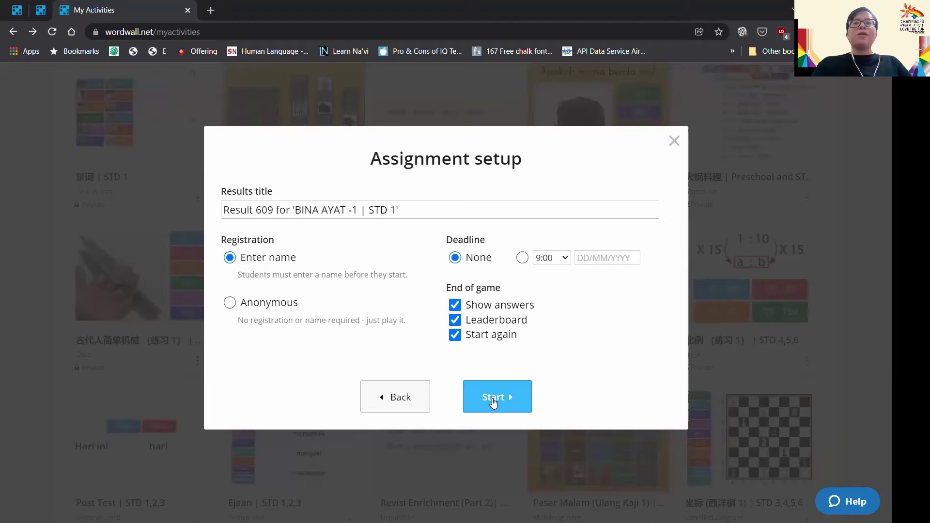
- Start the assignment with the chosen settings
{"action": "left_click", "coordinate": [494, 403]}
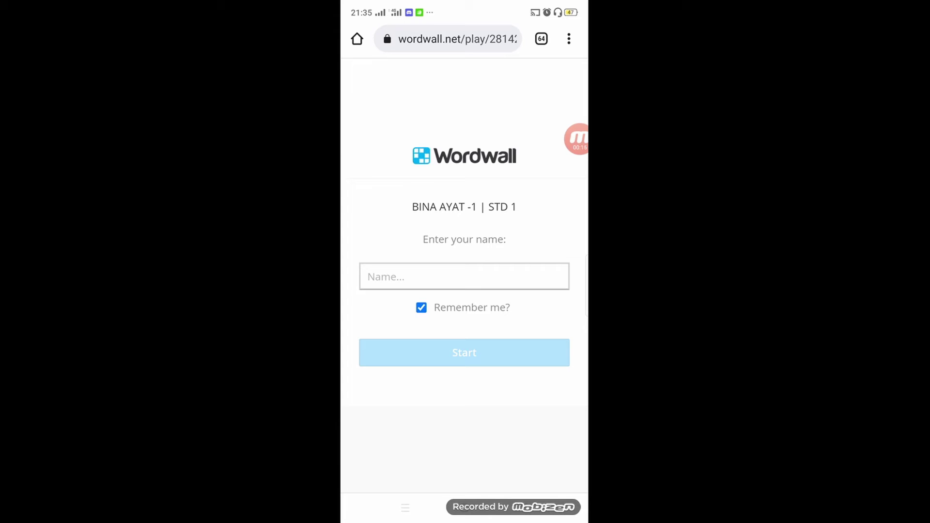
- Enter the student's name on the phone, leaving Remember me ticked
{"action": "left_click", "coordinate": [421, 308]}
{"action": "left_click", "coordinate": [464, 277]}
{"action": "type", "text": "Ch"}
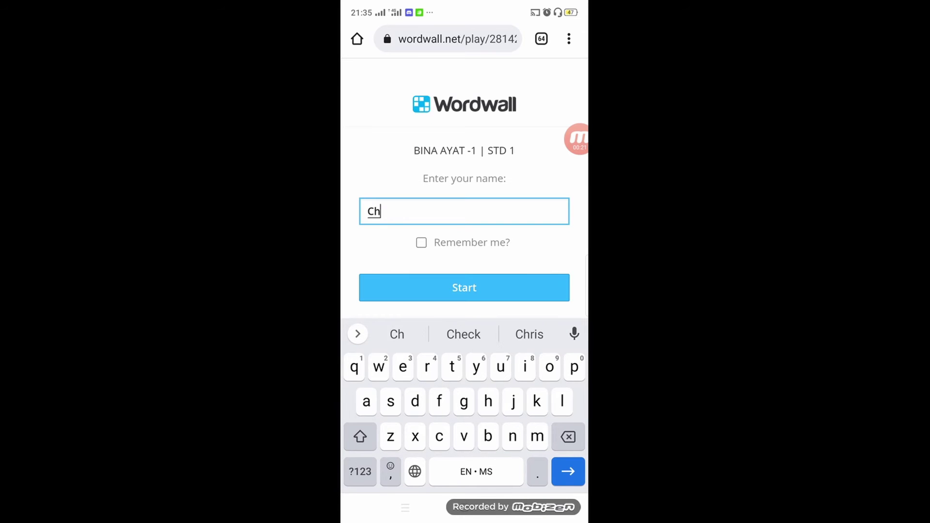
{"action": "type", "text": "armaine"}
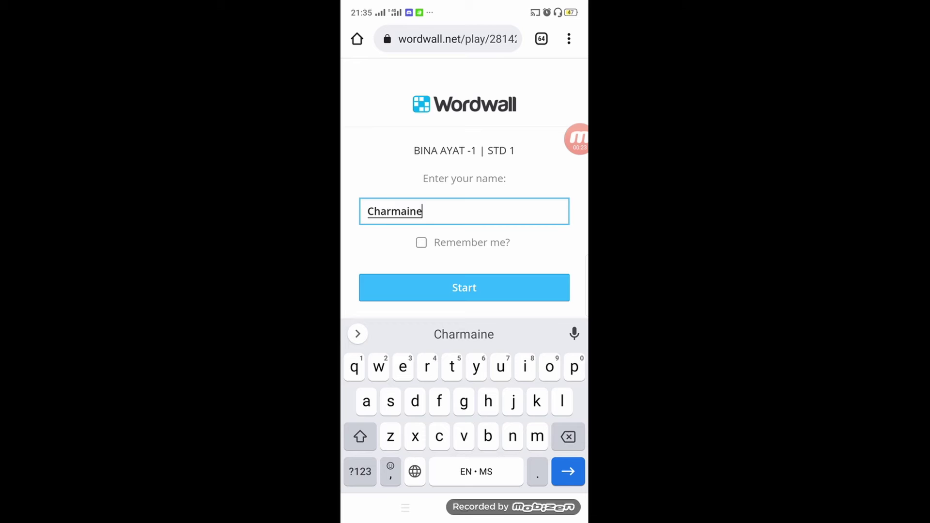
{"action": "left_click", "coordinate": [421, 242]}
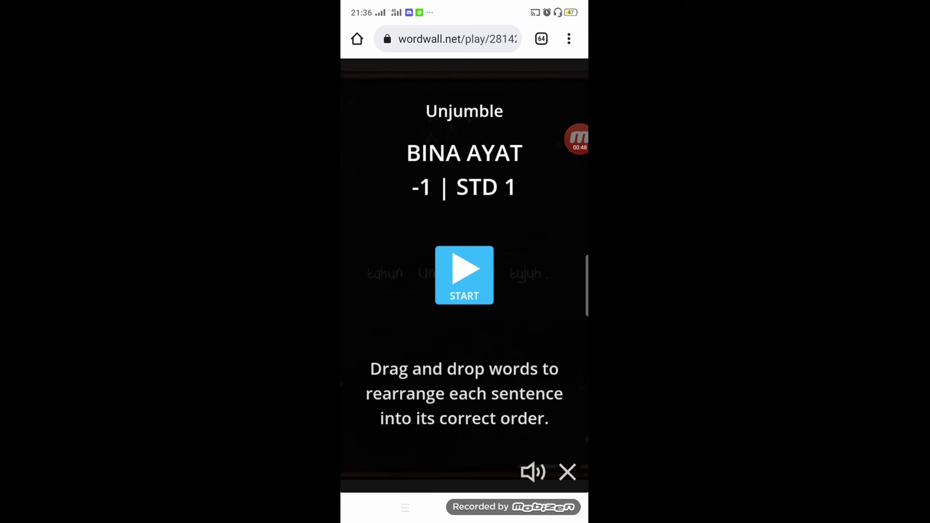
- Start the game and unjumble sentences 1 (Umur…tujuh tahun) and 2 (Saya ada…orang kawan)
{"action": "left_click", "coordinate": [464, 275]}
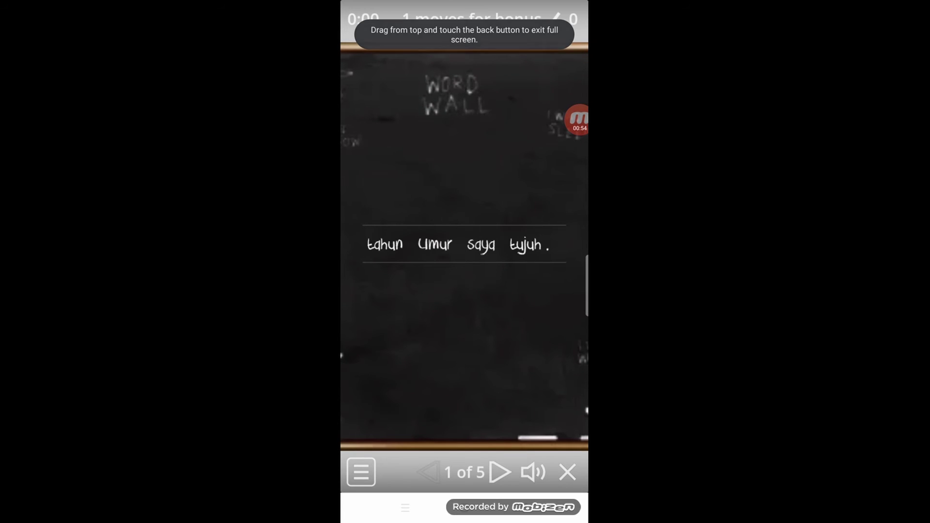
{"action": "left_click_drag", "start_coordinate": [434, 244], "coordinate": [384, 245]}
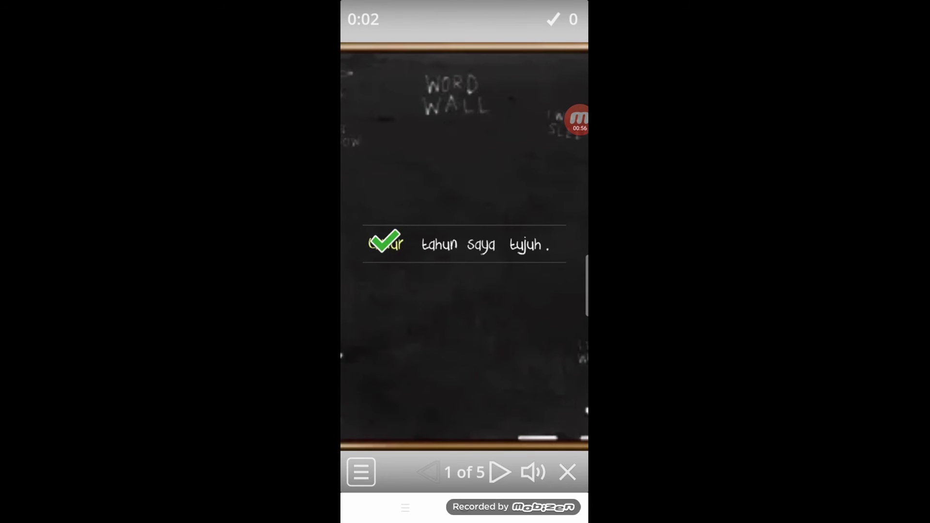
{"action": "left_click_drag", "start_coordinate": [526, 244], "coordinate": [430, 244]}
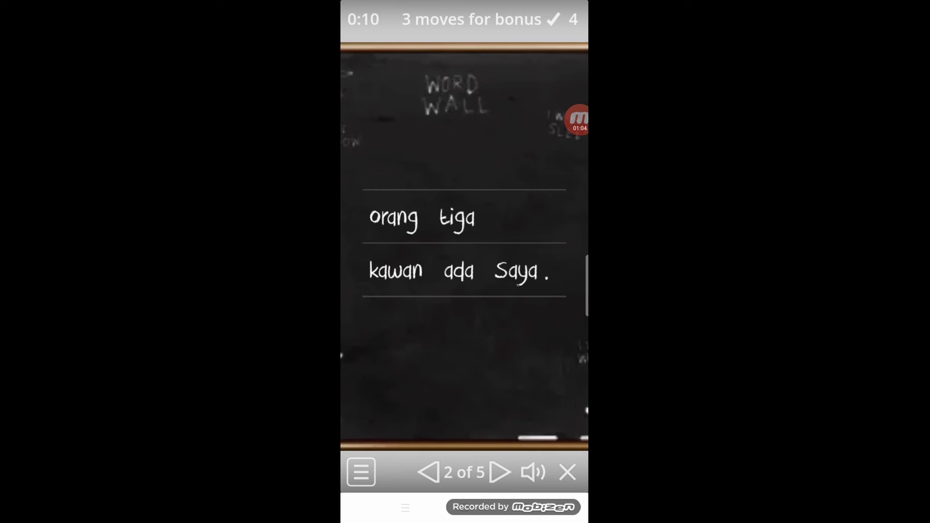
{"action": "left_click_drag", "start_coordinate": [516, 272], "coordinate": [390, 218]}
{"action": "left_click_drag", "start_coordinate": [507, 270], "coordinate": [448, 218]}
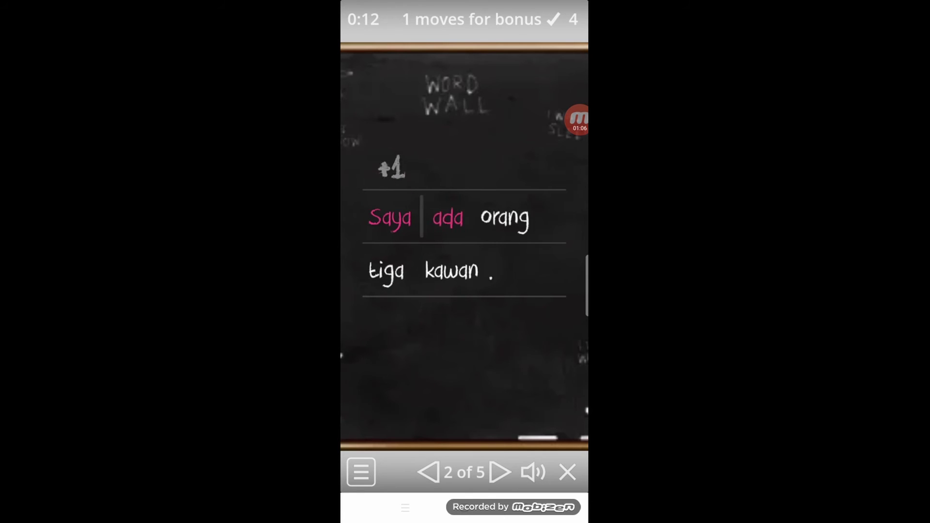
{"action": "left_click_drag", "start_coordinate": [505, 221], "coordinate": [507, 264]}
{"action": "left_click_drag", "start_coordinate": [388, 270], "coordinate": [462, 269]}
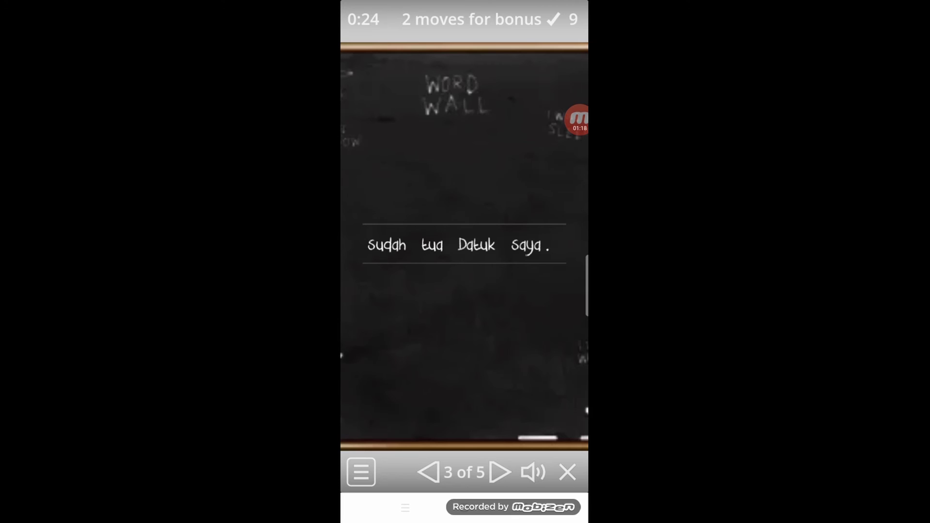
- Unjumble sentence 3 (Datuk…) and sentence 4, 'Nenek saya ada tiga orang cucu.'
{"action": "left_click_drag", "start_coordinate": [477, 245], "coordinate": [376, 245]}
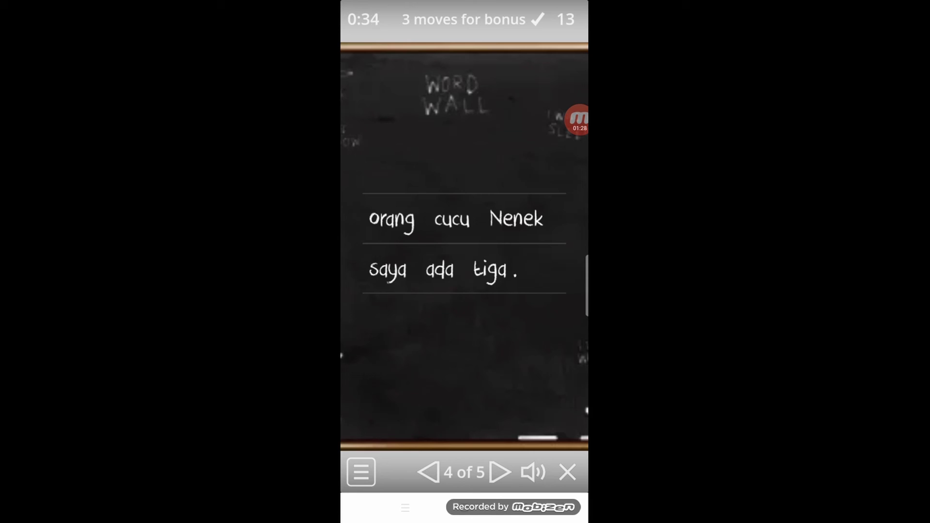
{"action": "left_click_drag", "start_coordinate": [516, 218], "coordinate": [394, 218]}
{"action": "left_click_drag", "start_coordinate": [388, 269], "coordinate": [463, 219]}
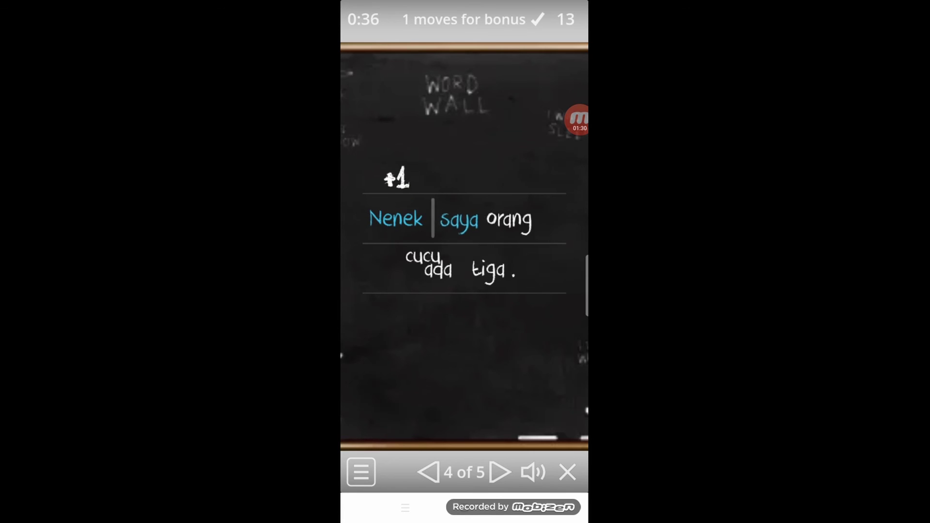
{"action": "left_click_drag", "start_coordinate": [438, 269], "coordinate": [513, 219]}
{"action": "left_click_drag", "start_coordinate": [507, 269], "coordinate": [384, 269]}
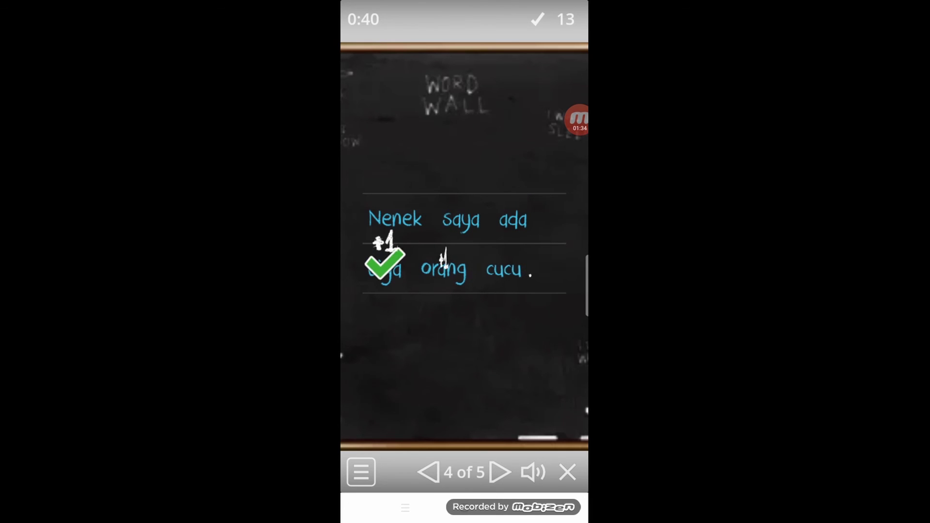